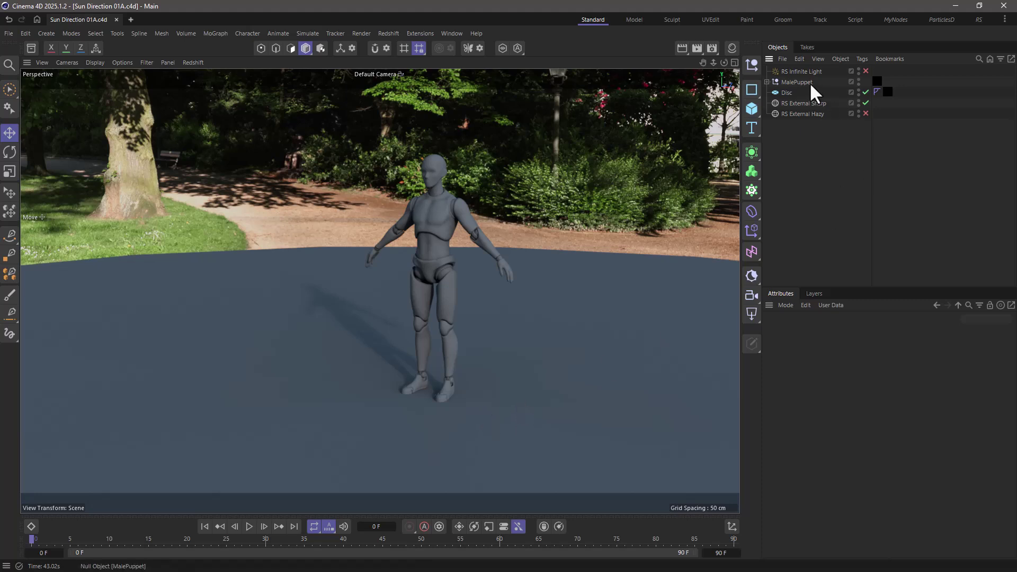
Enable the RS Infinite Light in the Object Manager, then deselect it to see the shaded result.
left_click(785, 71)
left_click(865, 71)
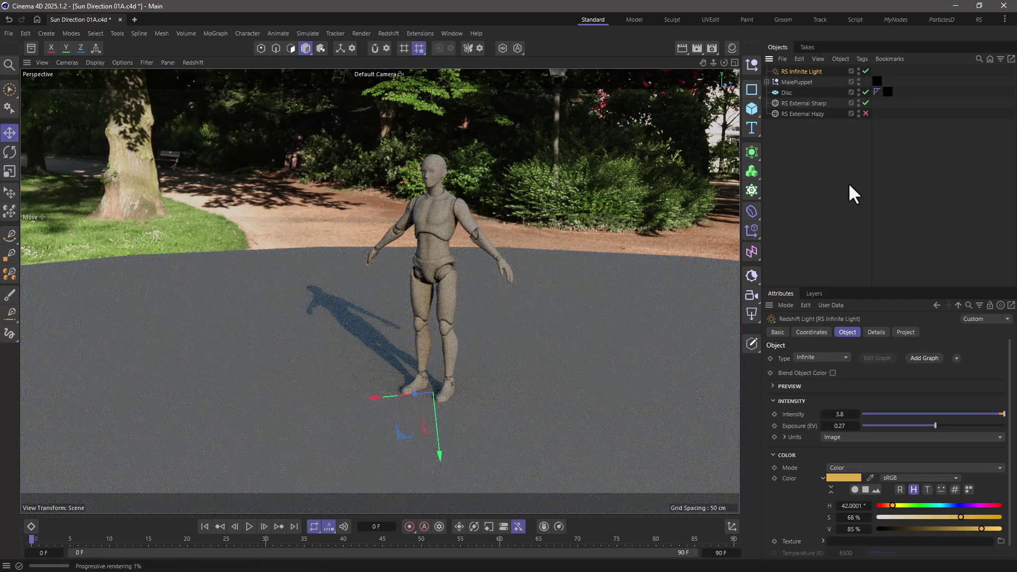
left_click(848, 182)
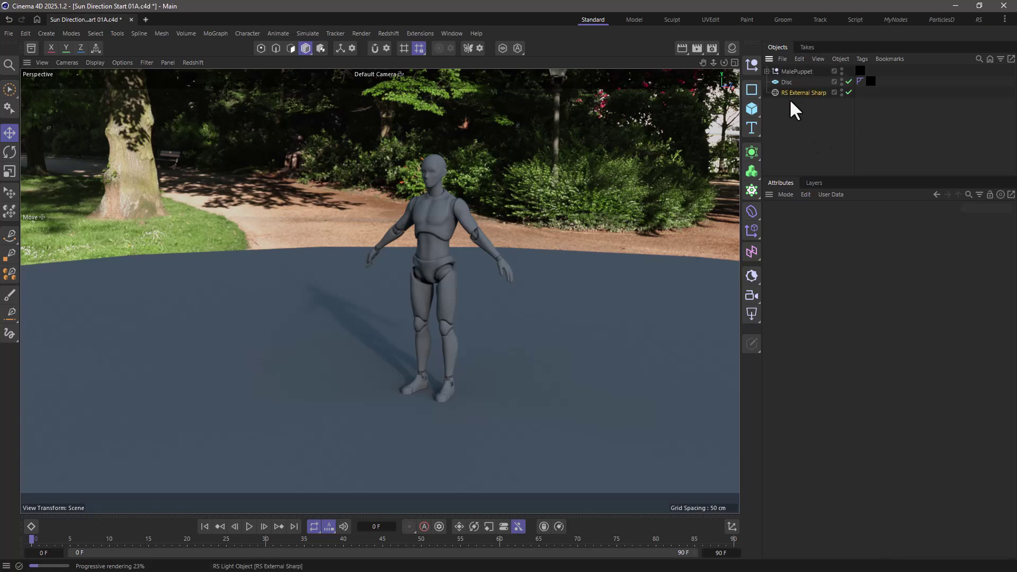
Select RS External Sharp, stop the Redshift IPR preview, and hide the Disc and MalePuppet.
left_click(795, 97)
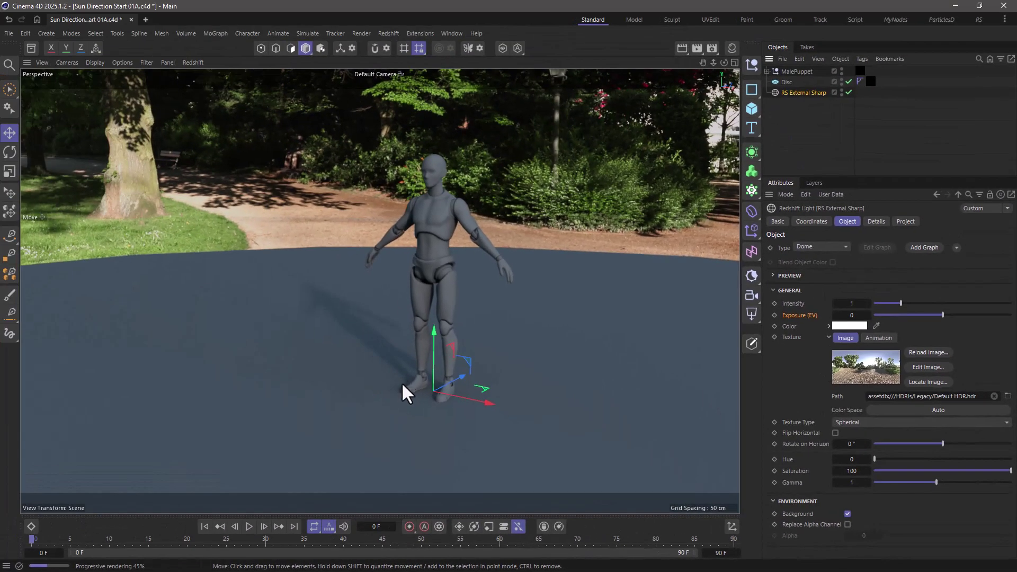
left_click(751, 313)
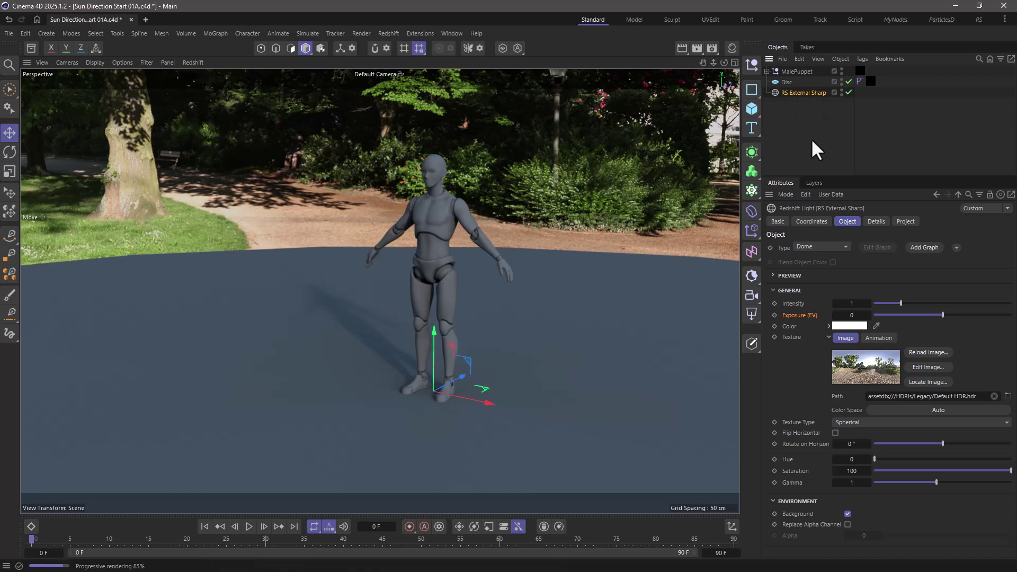
left_click(192, 62)
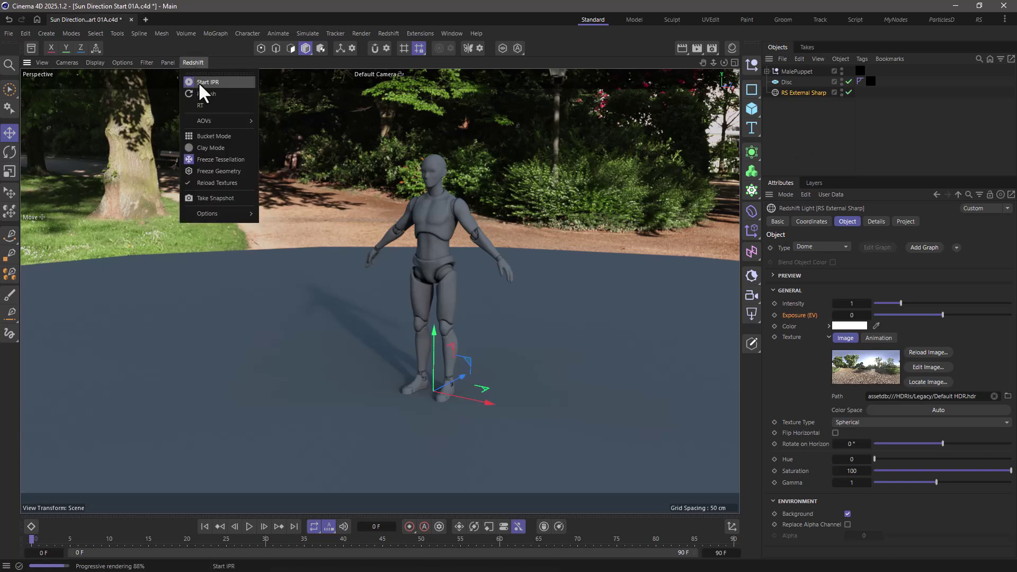
left_click(198, 82)
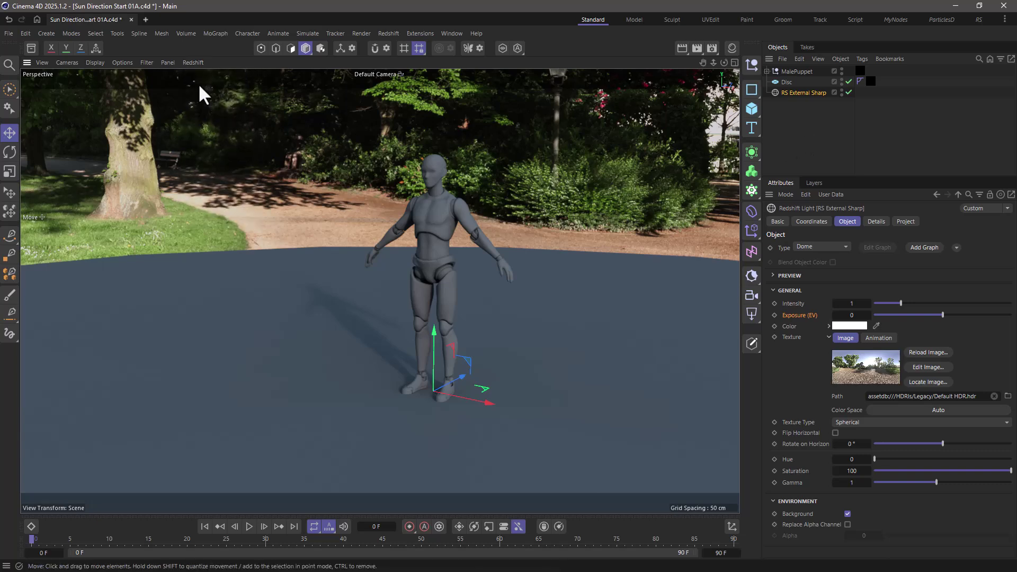
left_click(841, 78)
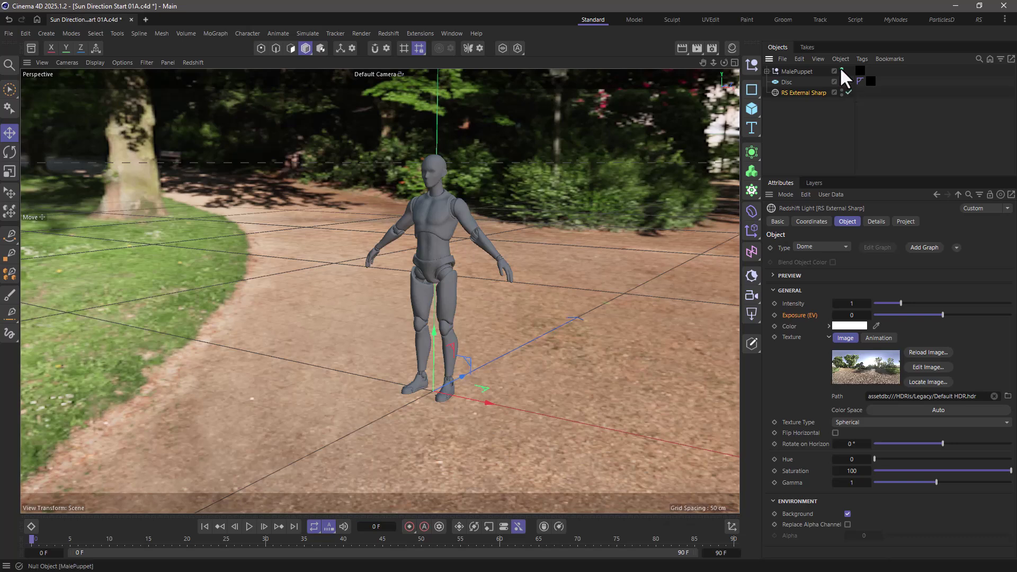
left_click(841, 69)
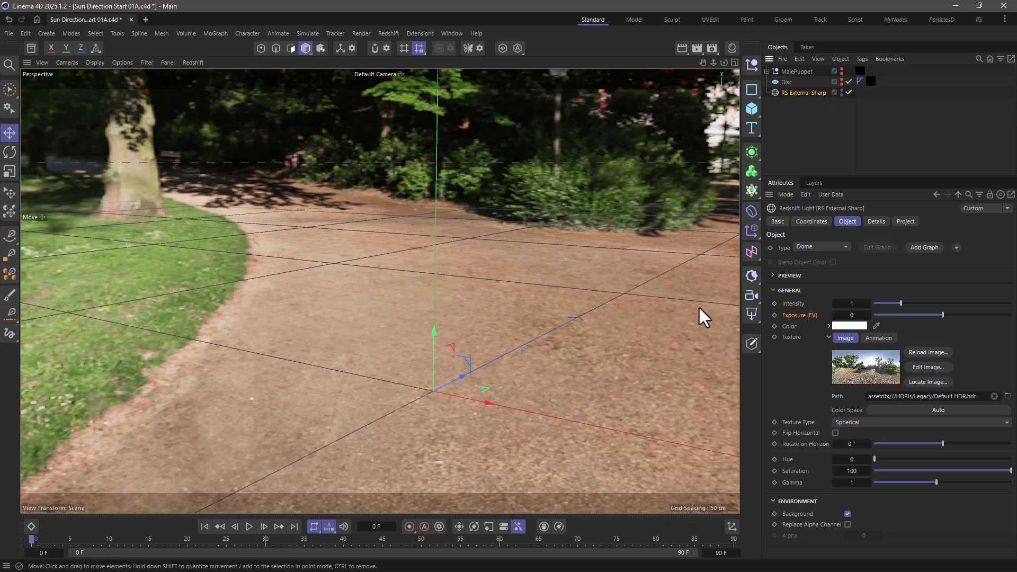
Create an RS Camera and look through it in the viewport.
left_click(750, 295)
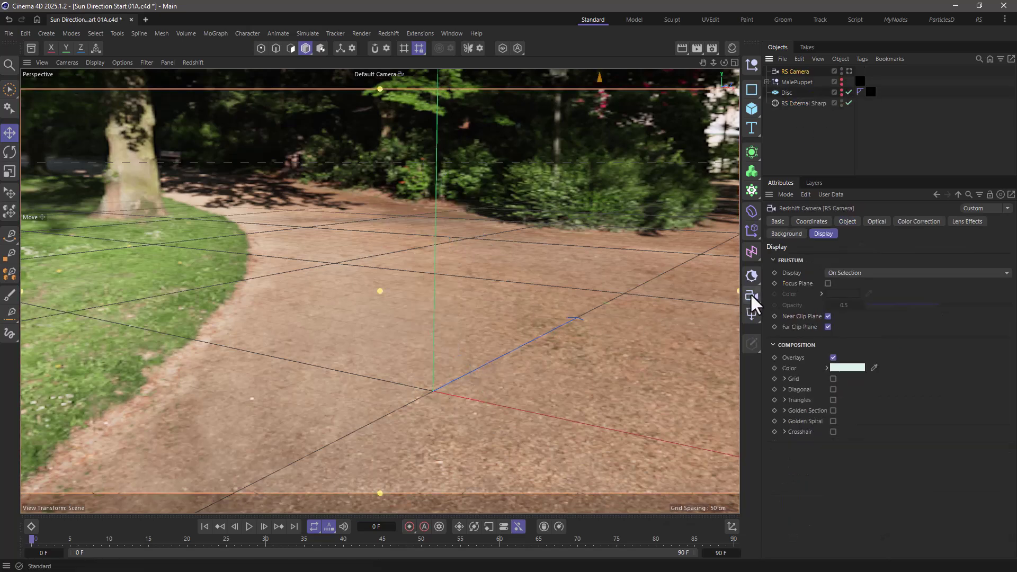
left_click(849, 71)
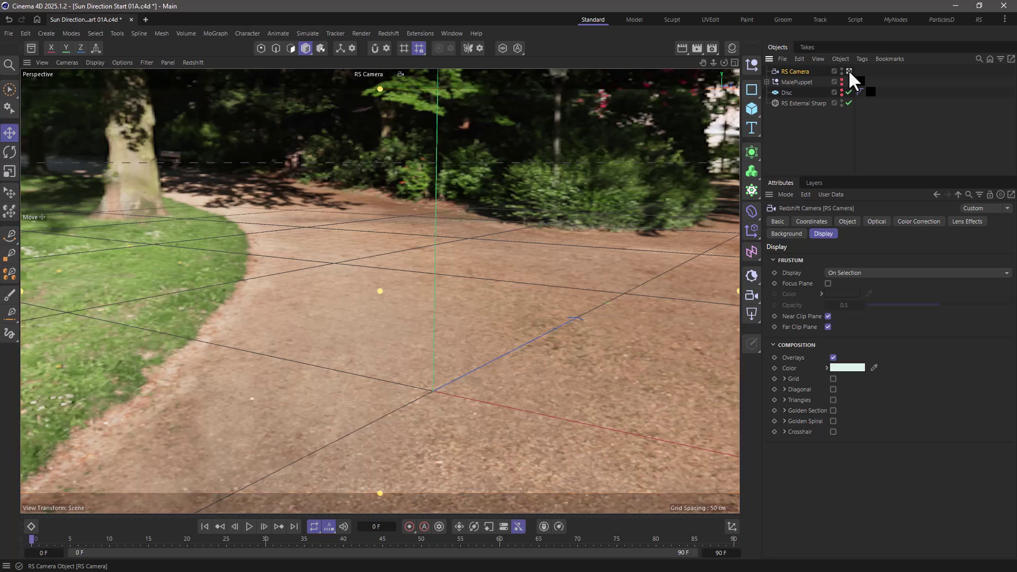
left_click(811, 221)
Set the RS Camera position to 0 cm on X, Y and Z, and show four viewports.
left_click(815, 274)
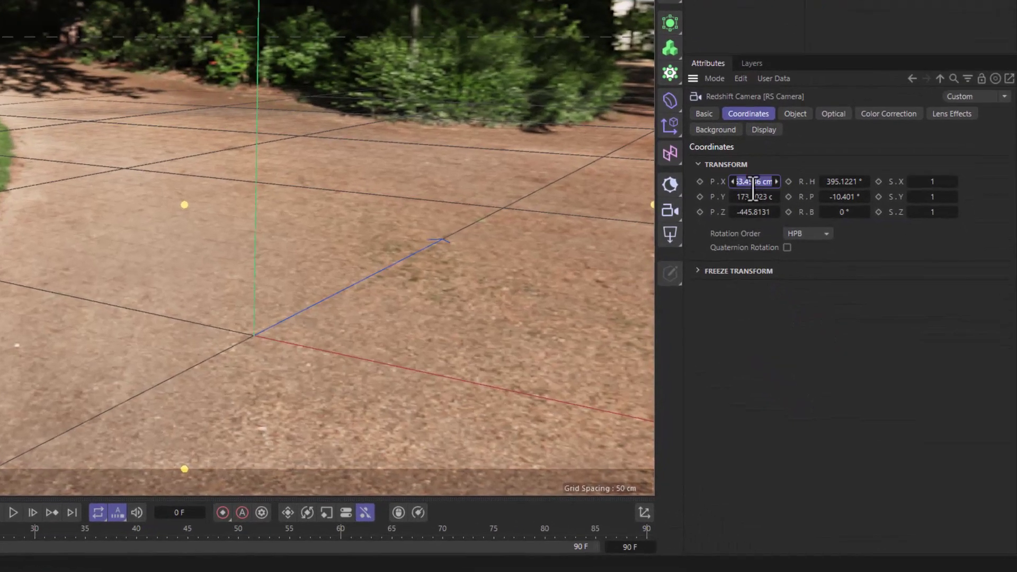
type("0")
key("Tab")
type("0")
key("Tab")
type("0")
key("Return")
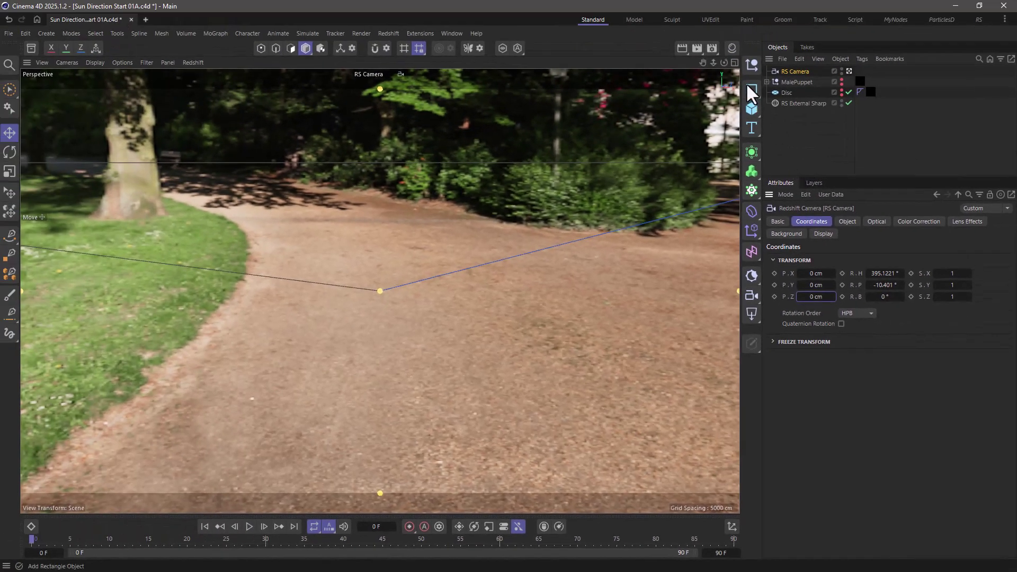
left_click(734, 62)
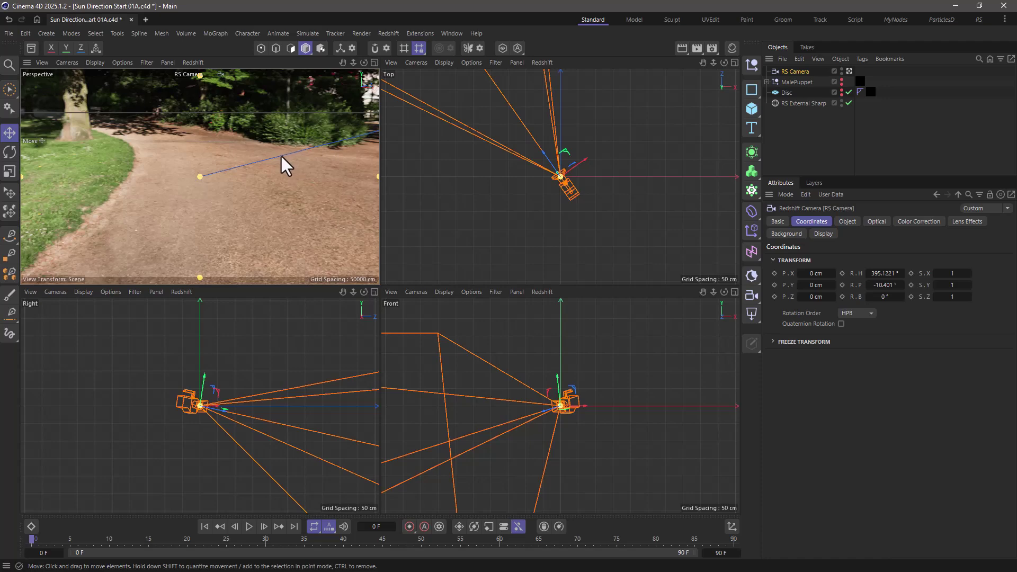
Rotate the RS Camera upward to frame the sun, reaching about H 235.48° and P 22.49°.
left_click_drag(281, 154, 221, 173, "alt")
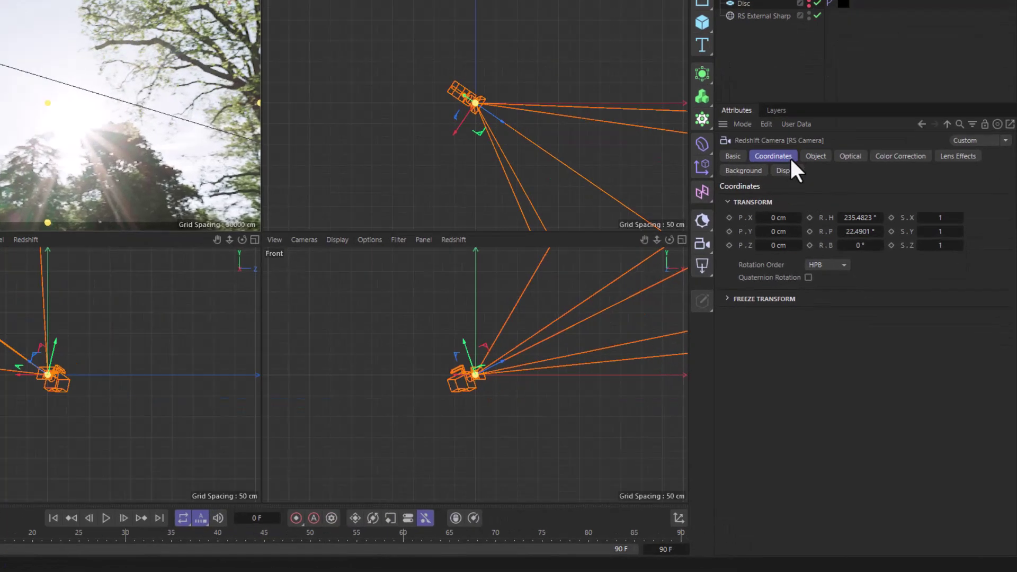
Enable the camera's Crosshair composition overlay and maximize the Perspective view.
left_click(822, 234)
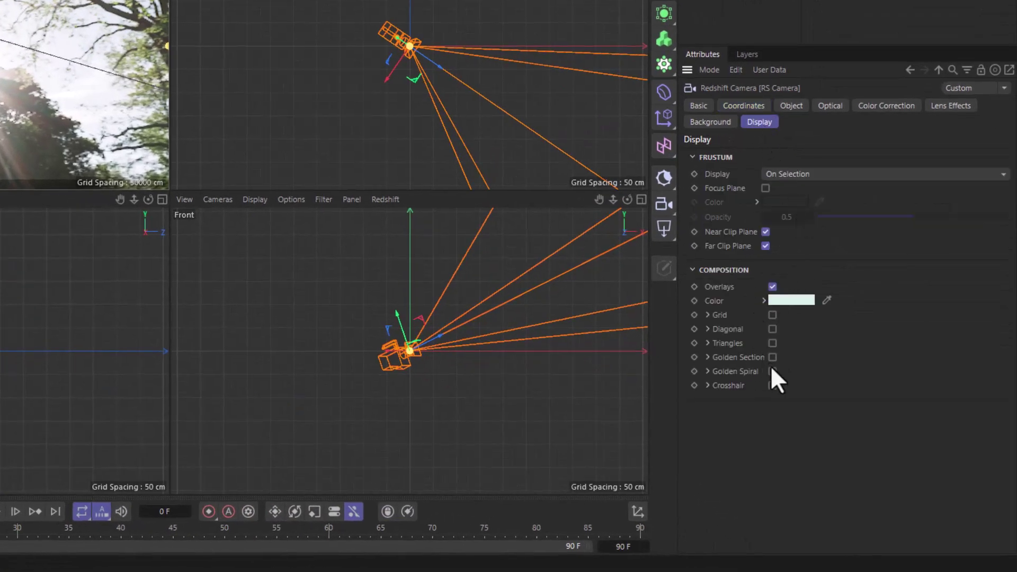
left_click(772, 385)
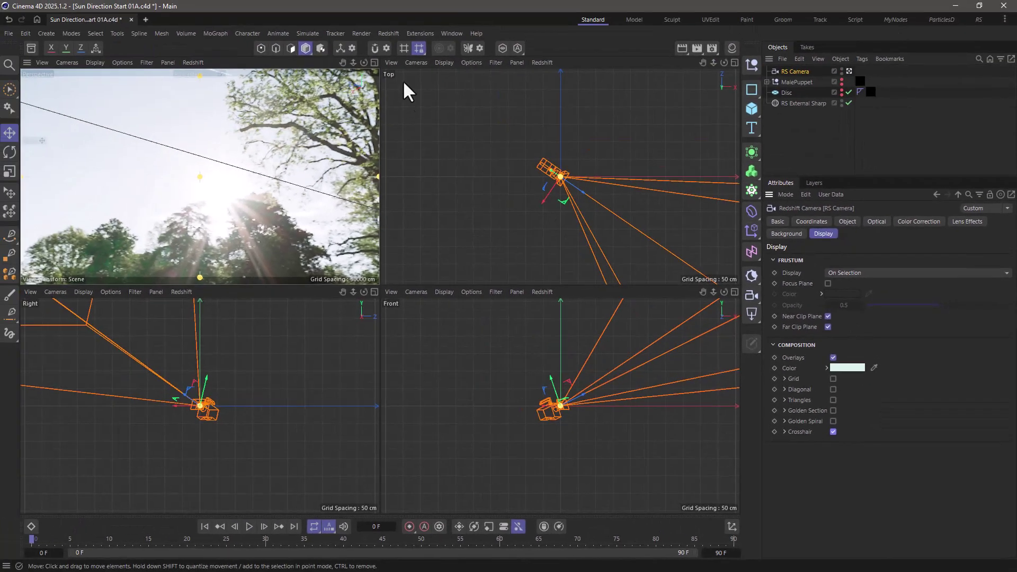
left_click(374, 62)
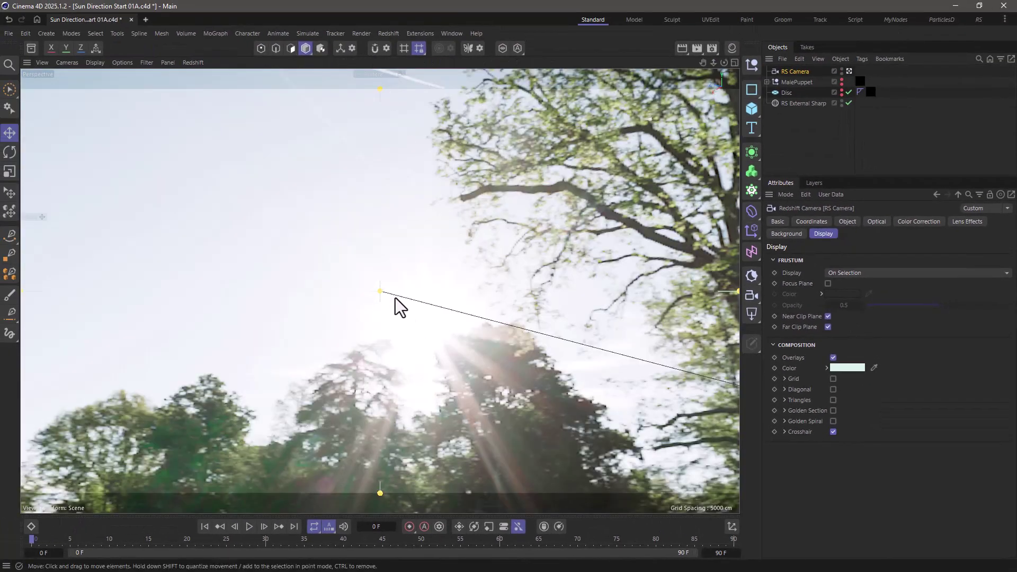
Darken the RS External Sharp dome to center the sun on the crosshair, then reset Exposure to 0.
left_click(778, 103)
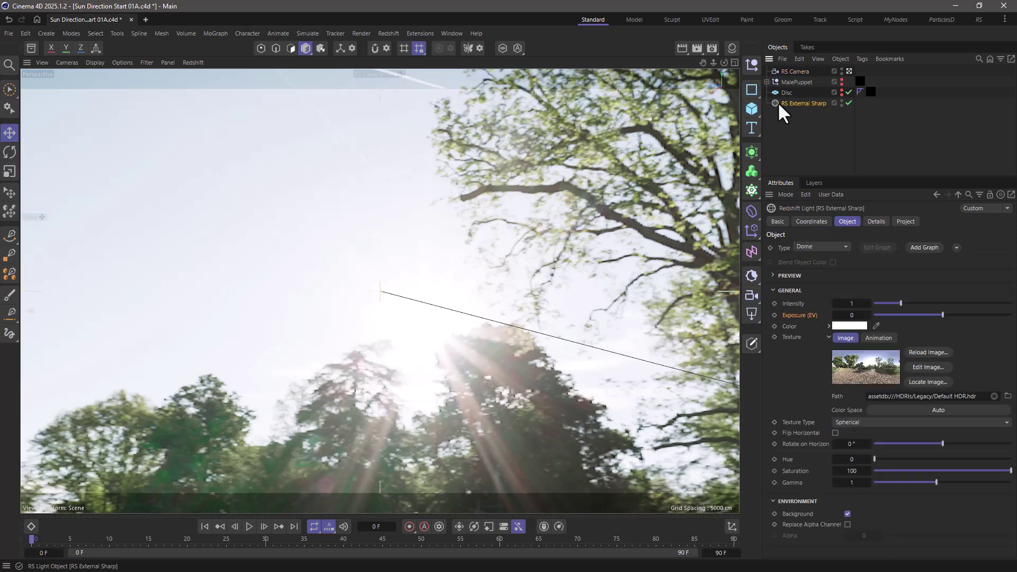
left_click_drag(941, 314, 893, 323)
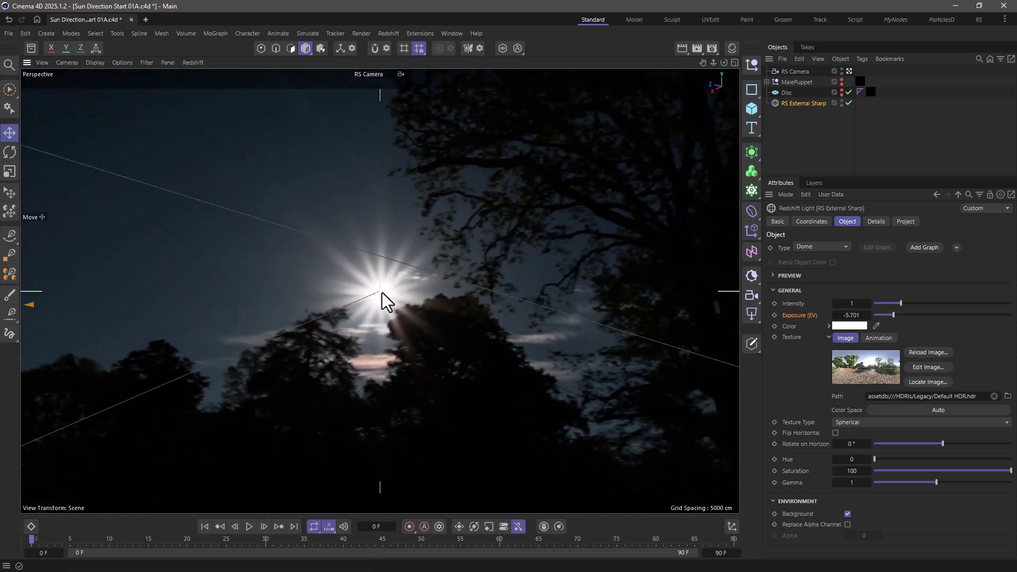
right_click(813, 316)
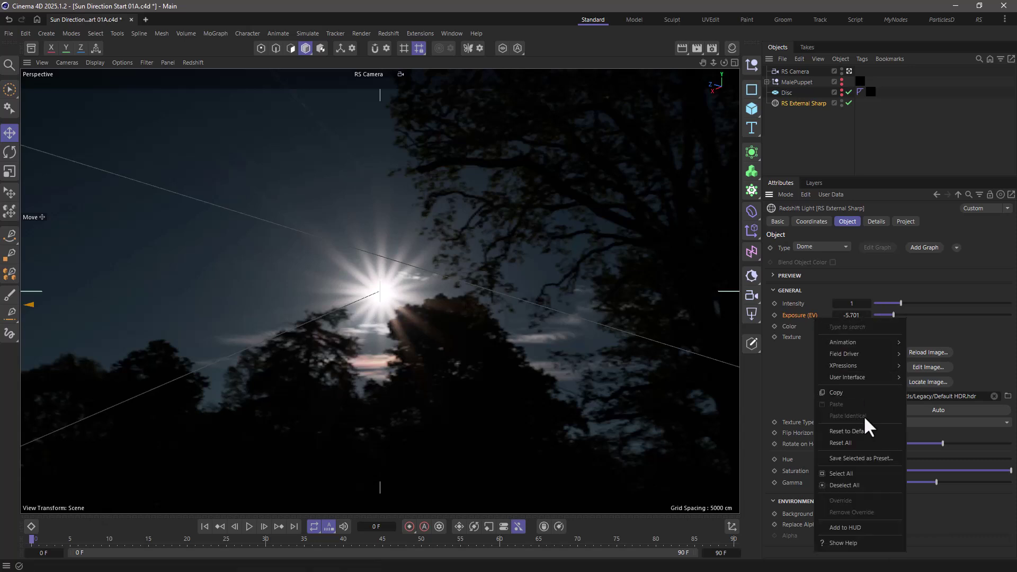
left_click(863, 432)
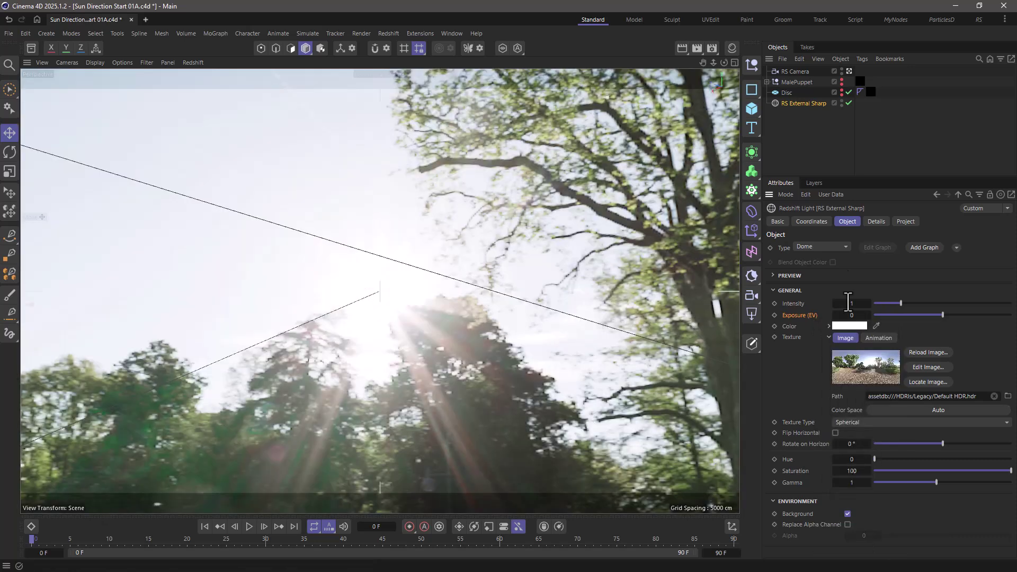
left_click(797, 71)
Create an RS Infinite Light, zero its rotation, and move it out from under the RS Camera.
left_click(849, 70)
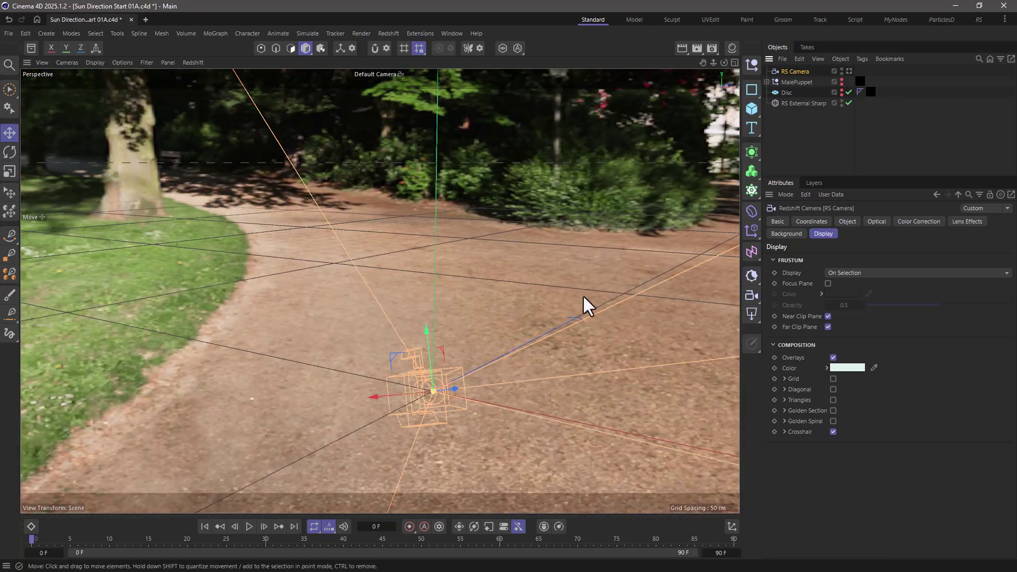
left_click_drag(583, 336, 438, 334, "alt")
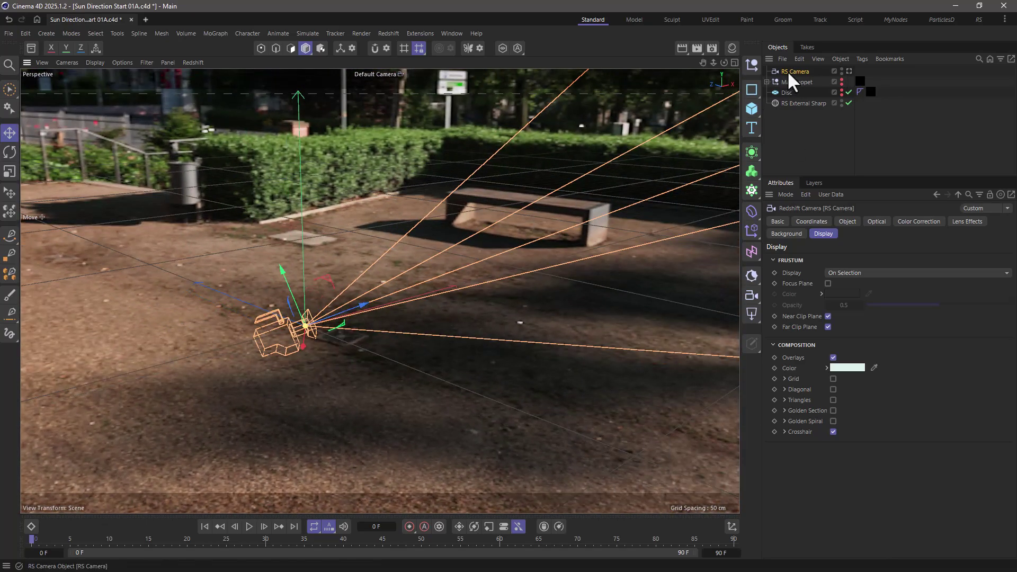
left_click(752, 314)
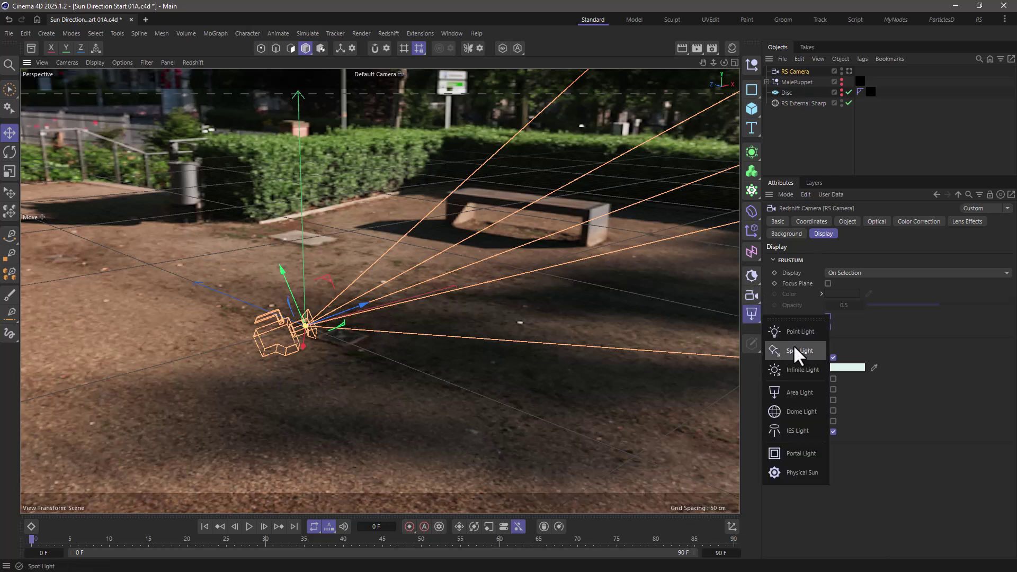
left_click(802, 369)
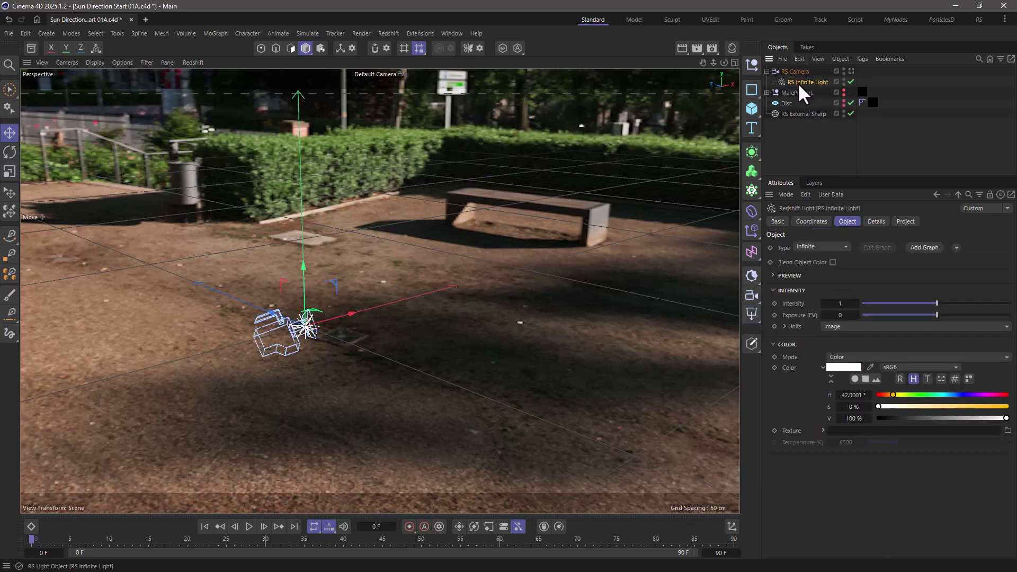
left_click(732, 527)
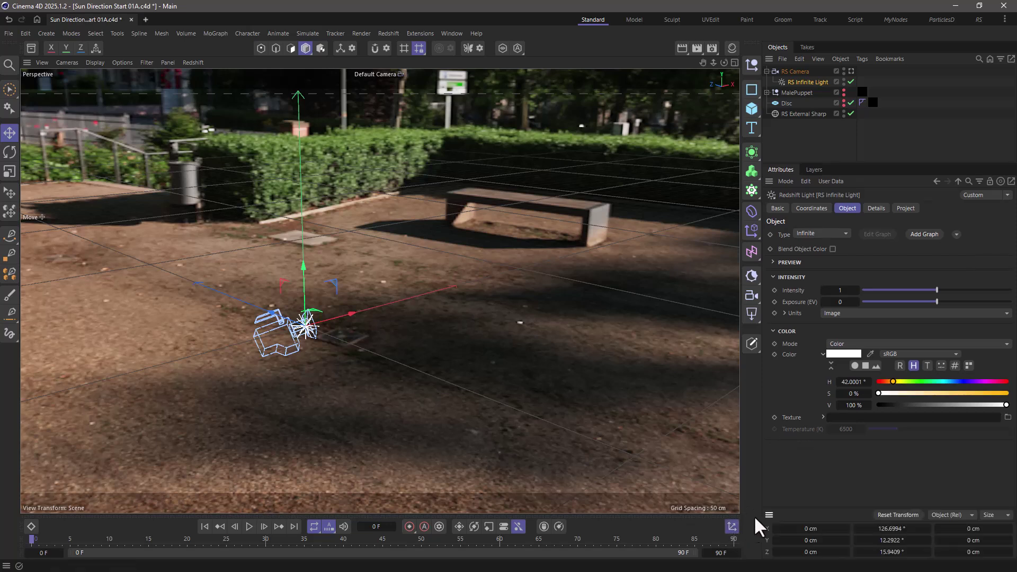
left_click(899, 515)
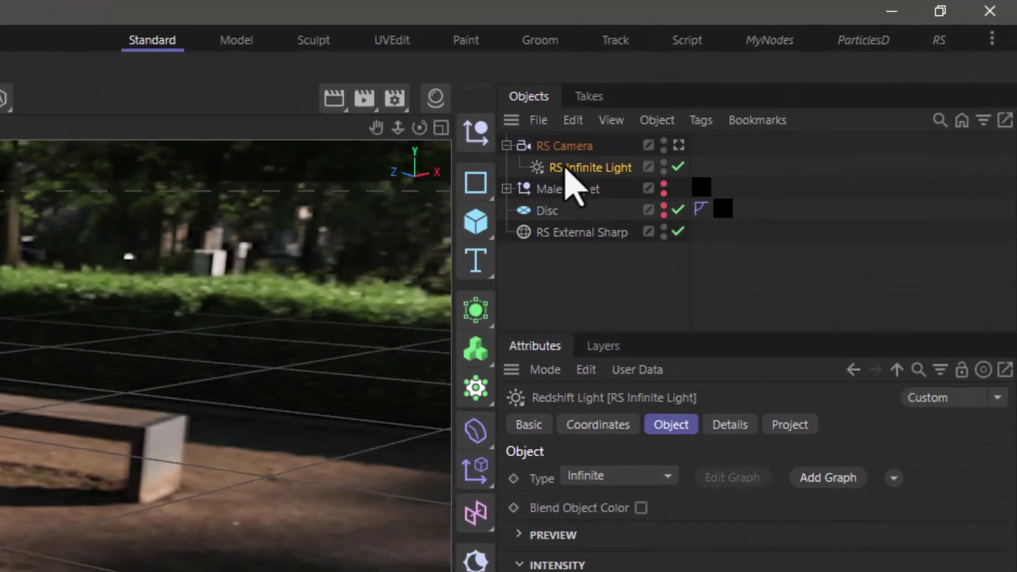
left_click_drag(565, 168, 572, 187)
left_click(554, 148)
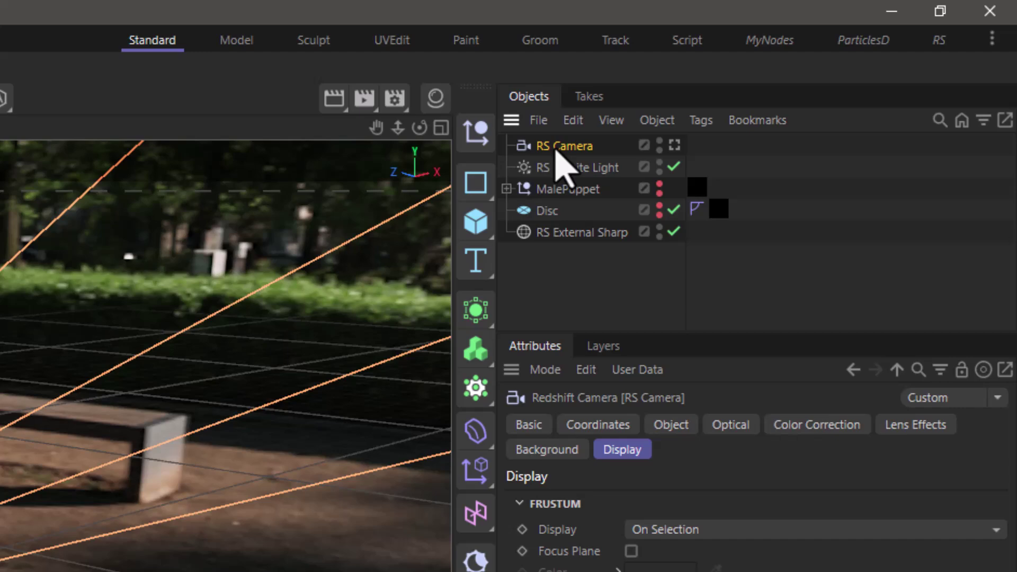
Delete the RS Camera and rotate the infinite light to about H 51.6°, P -20°.
key("Delete")
left_click(563, 150)
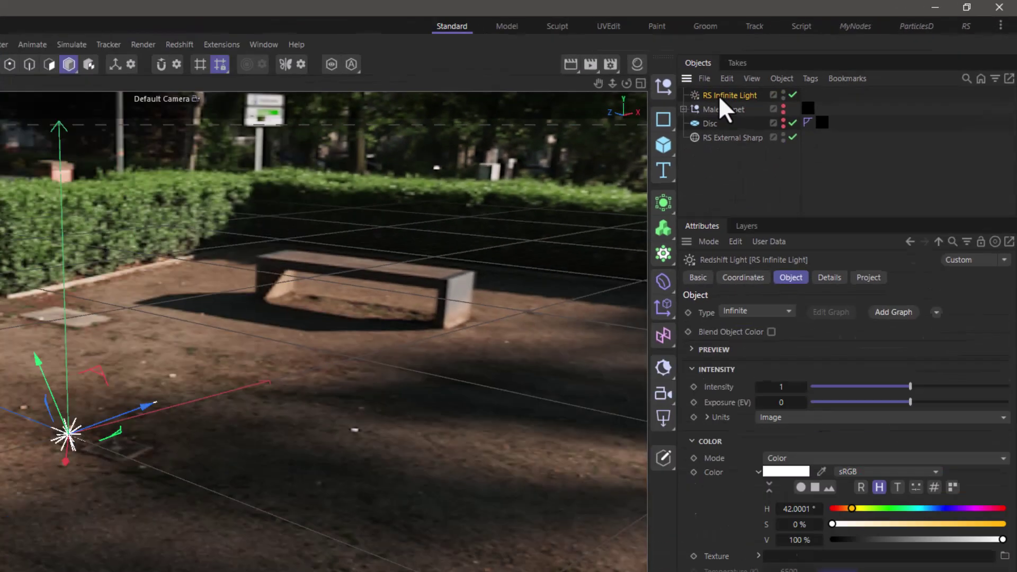
key("r")
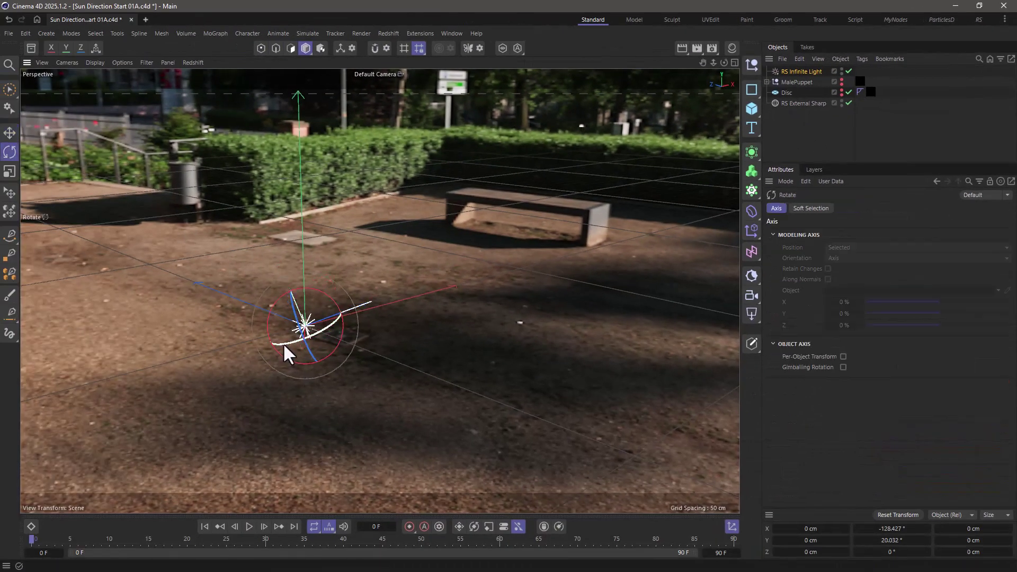
left_click_drag(282, 342, 438, 212)
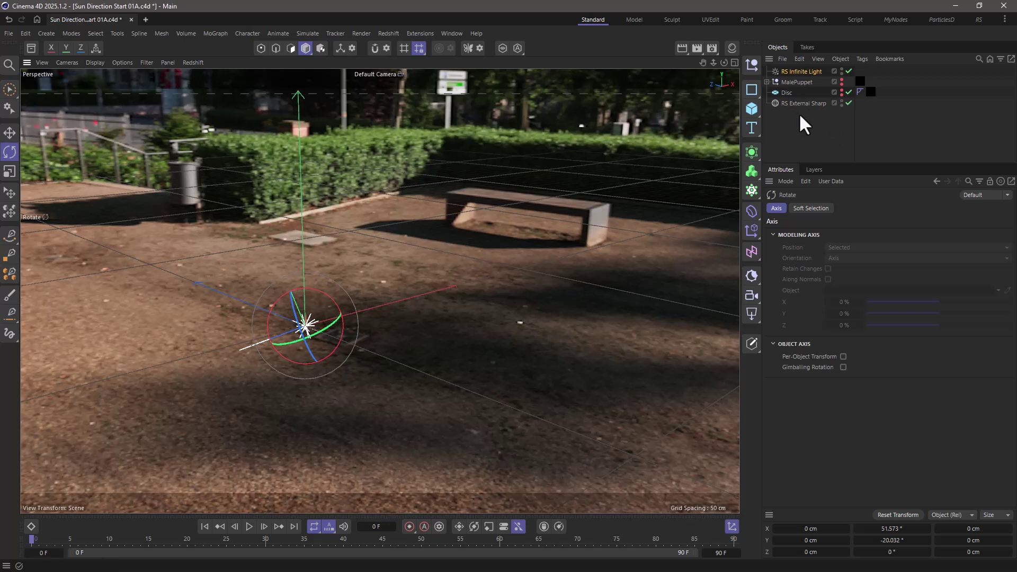
Unhide the MalePuppet and start the Redshift IPR live render of the disc.
left_click(842, 82)
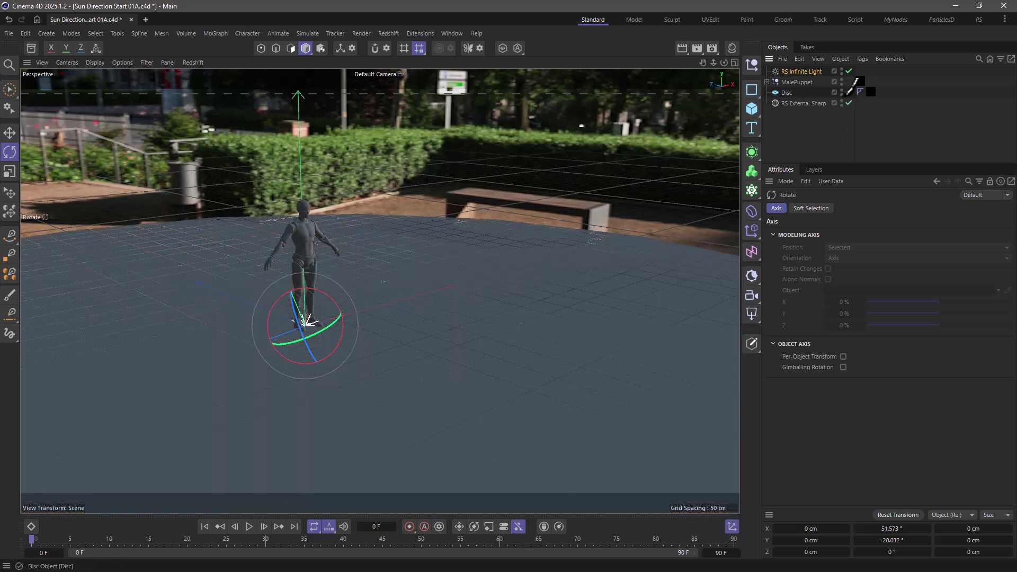
left_click(193, 63)
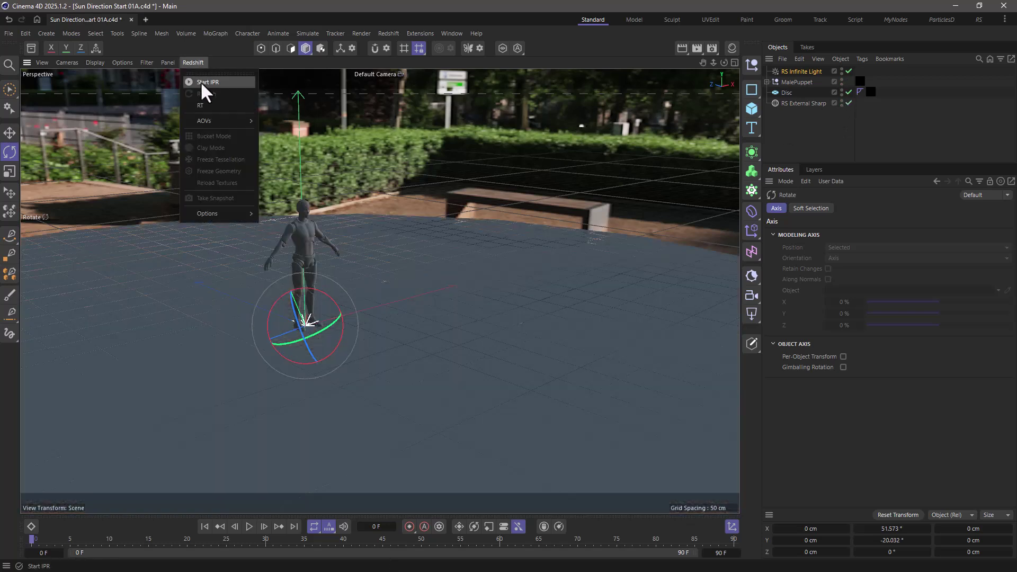
left_click(200, 81)
left_click(817, 136)
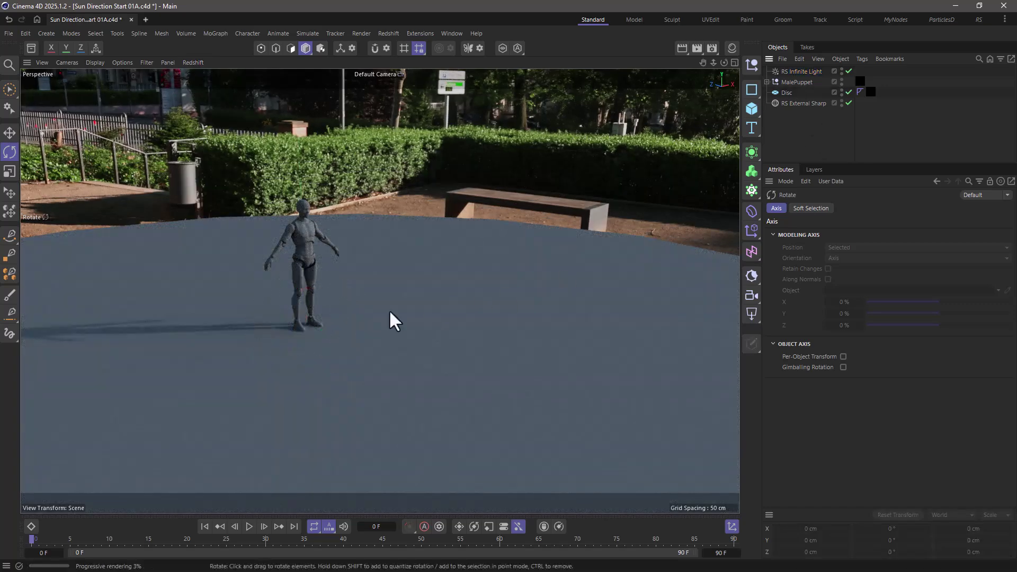
left_click_drag(407, 314, 477, 308)
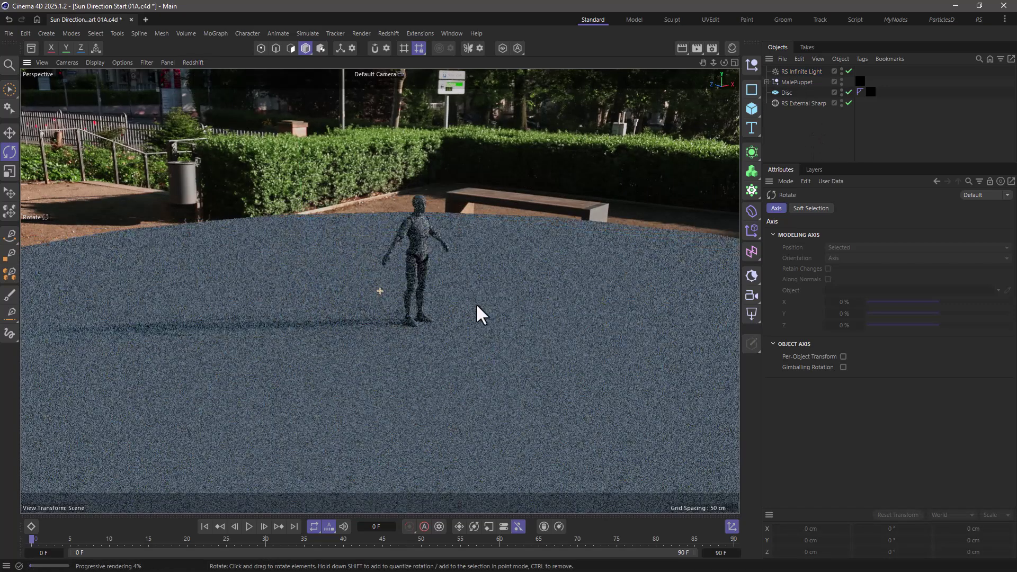
Raise the infinite light's Exposure to 3, comparing by toggling the dome and infinite lights.
left_click(849, 102)
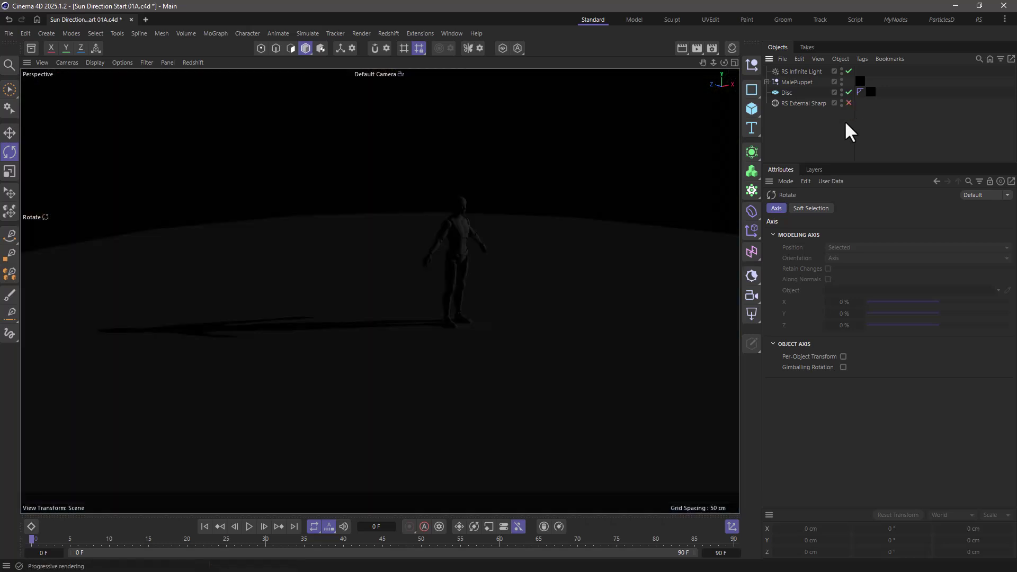
left_click(807, 71)
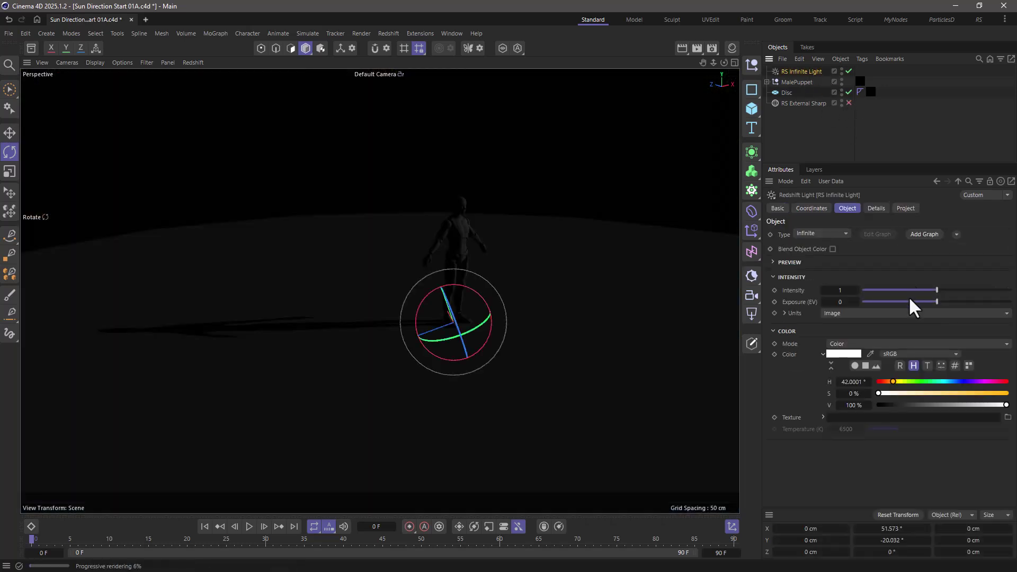
left_click_drag(845, 301, 869, 302)
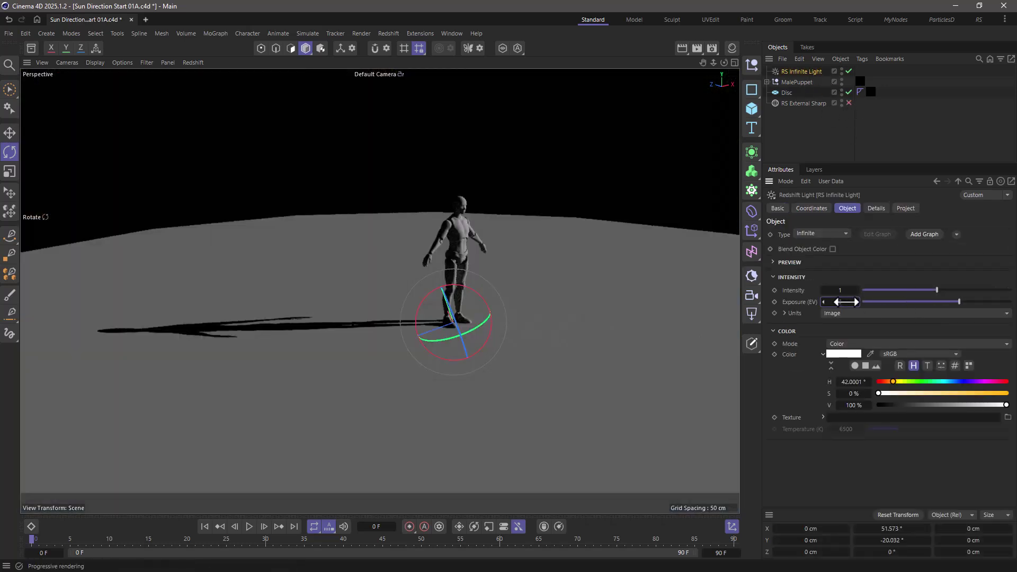
left_click(848, 103)
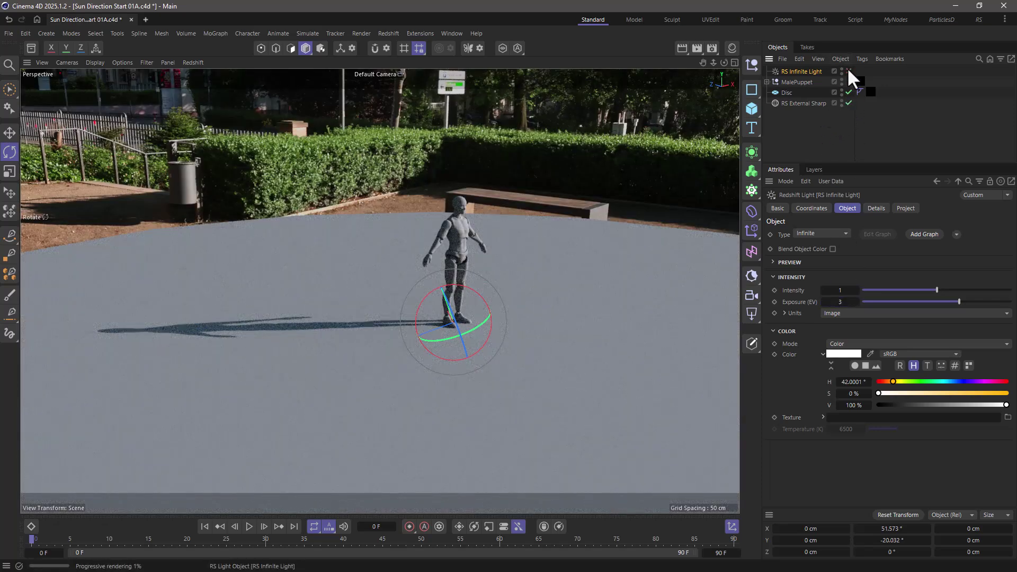
left_click(848, 71)
left_click(848, 71)
Select RS External Sharp in the Object Manager to view its HDR park dome settings.
left_click(813, 123)
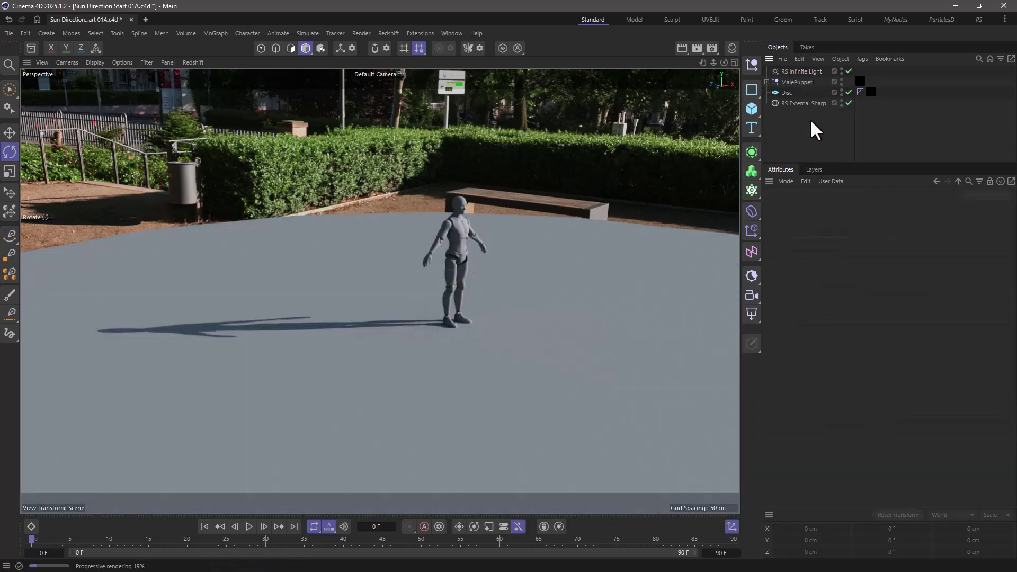
left_click(800, 70)
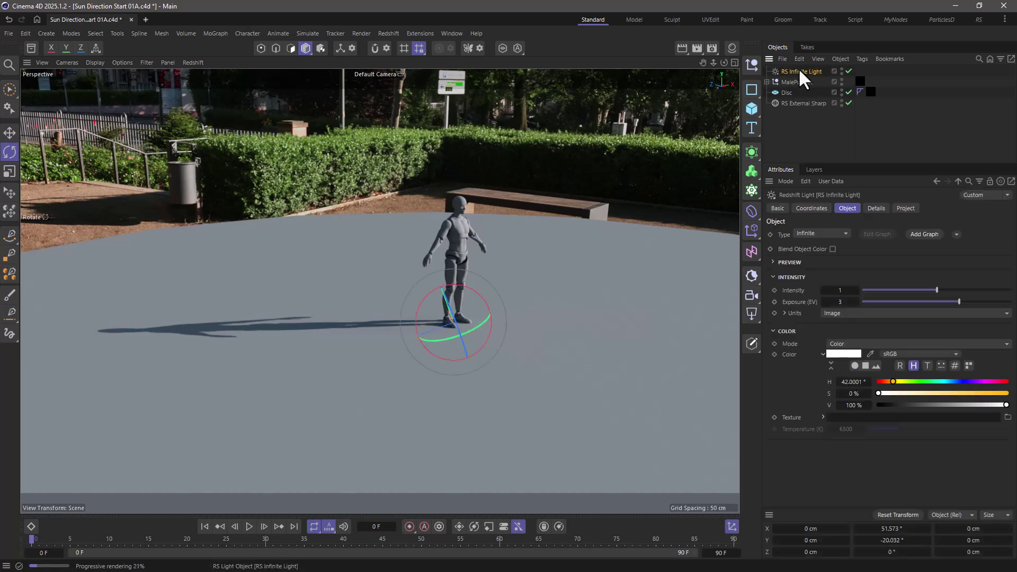
left_click(806, 122)
left_click(786, 104)
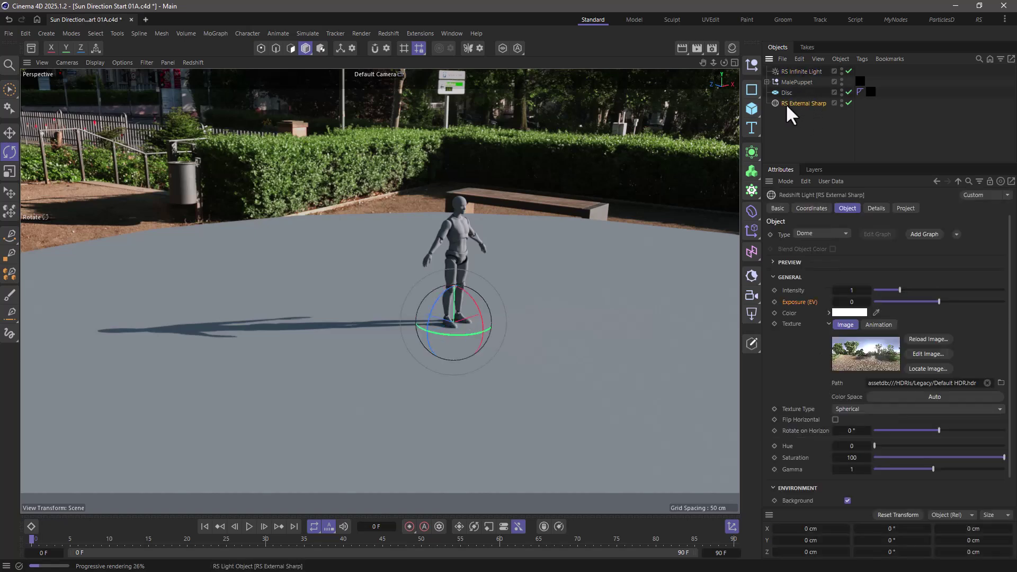